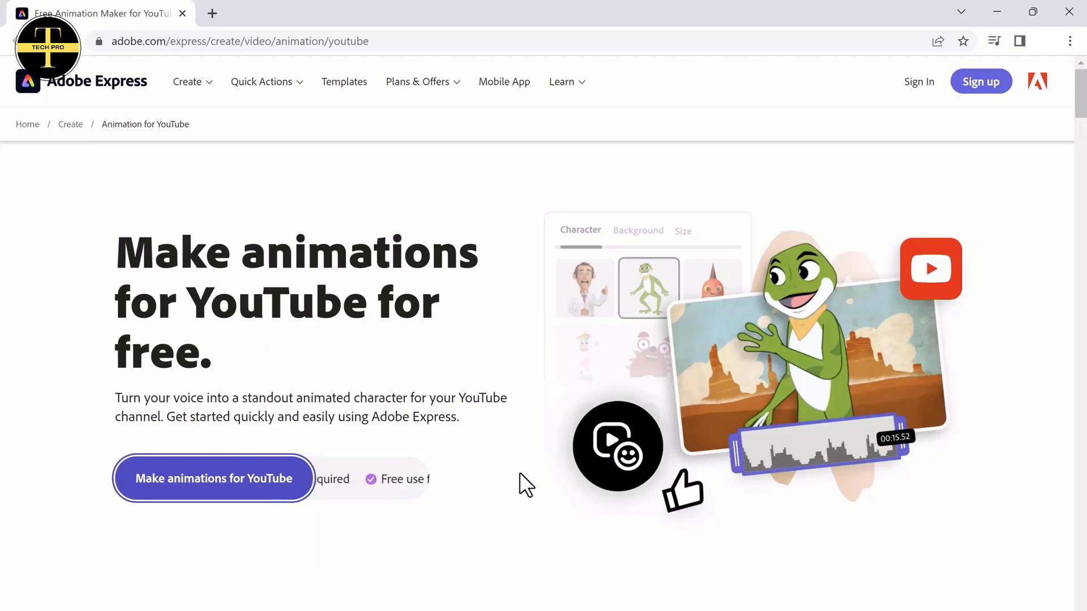
Browse the page and open the Animate from audio tool for YouTube in a new tab
scroll(515, 475, "down", 5)
scroll(510, 467, "down", 4)
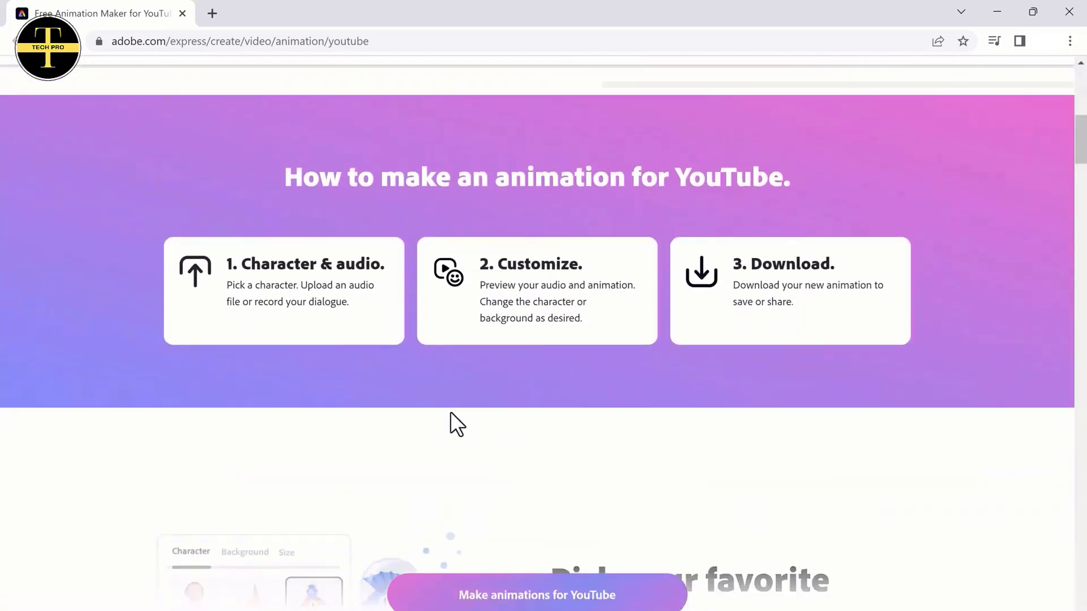
scroll(698, 366, "down", 6)
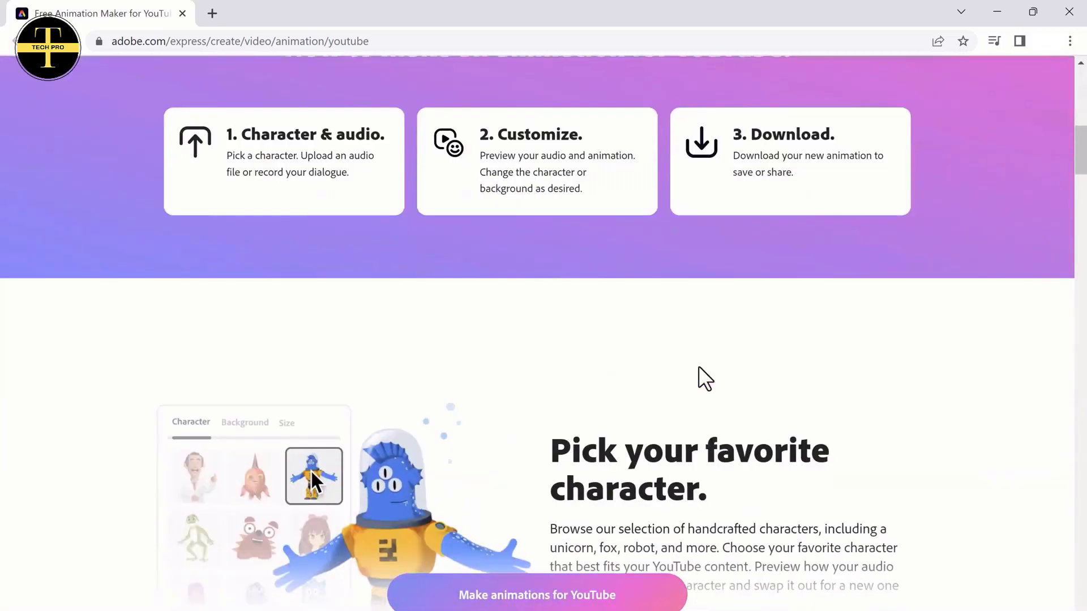
scroll(698, 366, "up", 5)
scroll(699, 368, "down", 6)
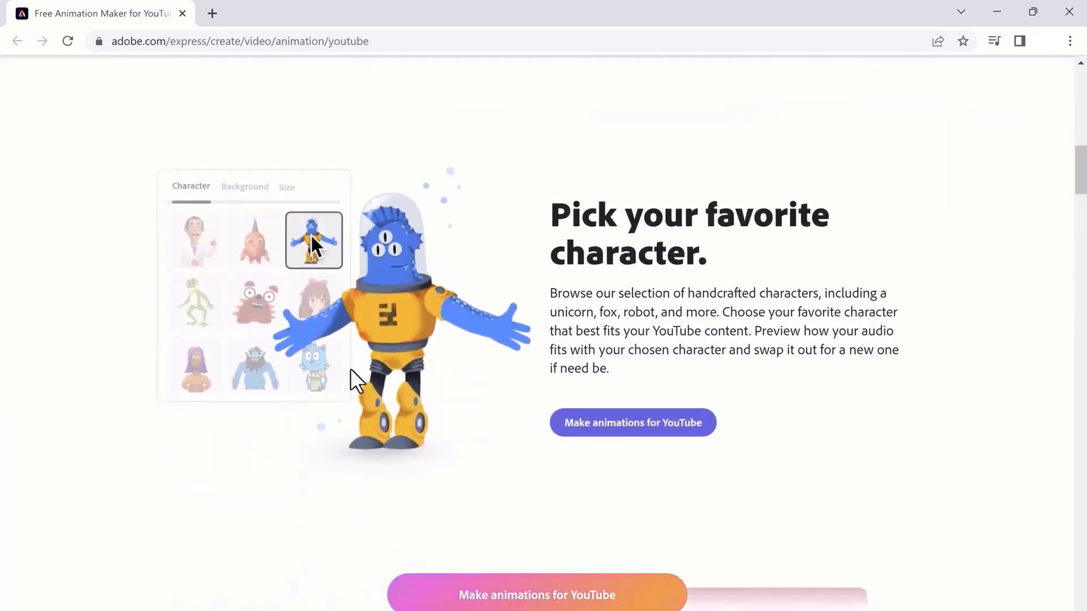
scroll(440, 397, "down", 5)
scroll(431, 392, "down", 2)
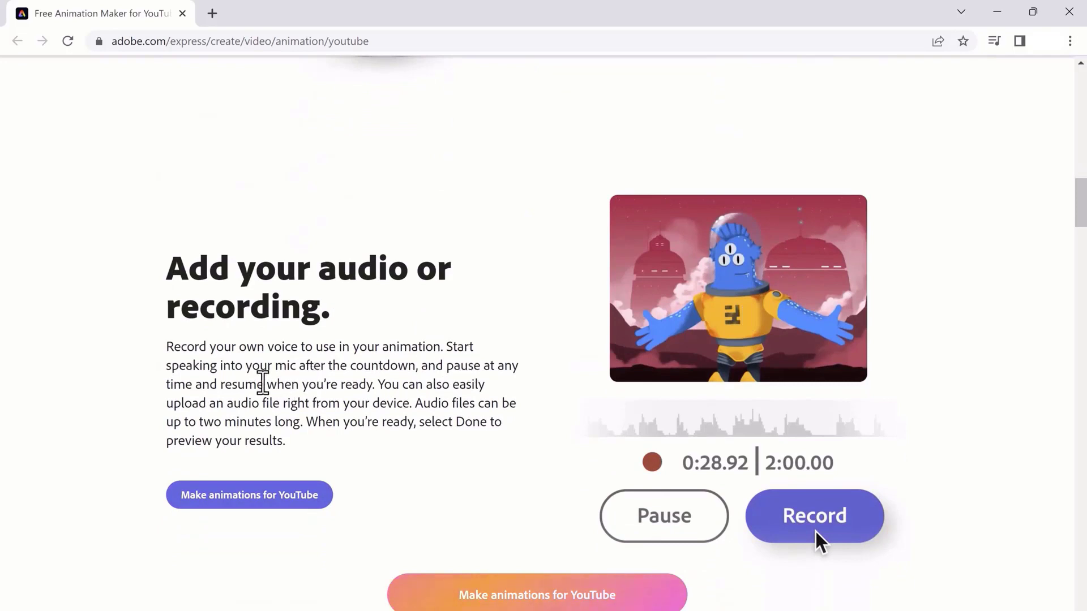
scroll(263, 384, "down", 10)
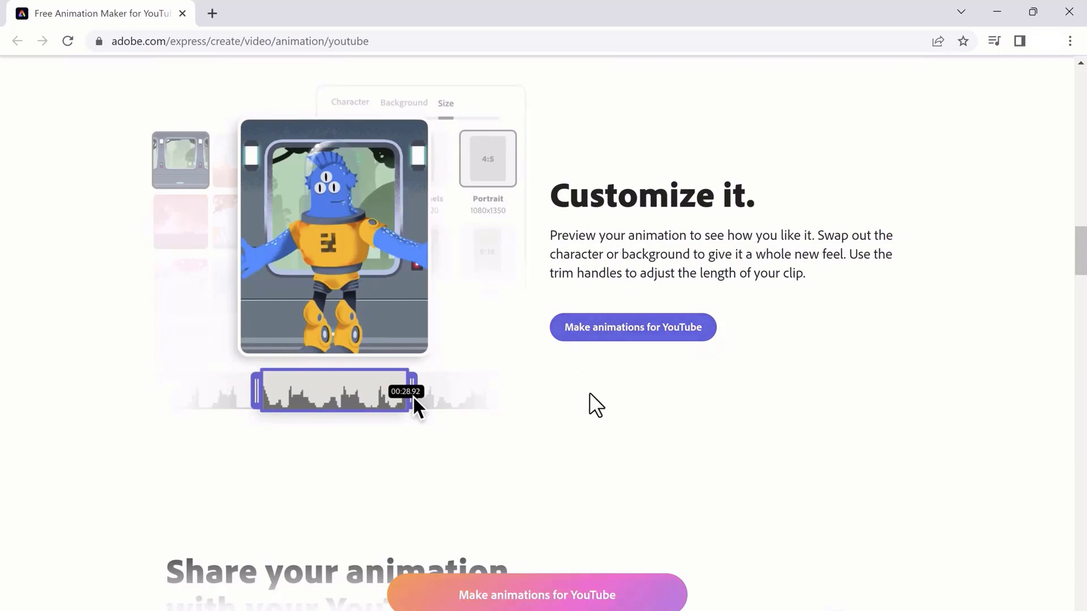
scroll(592, 405, "down", 4)
scroll(589, 396, "down", 2)
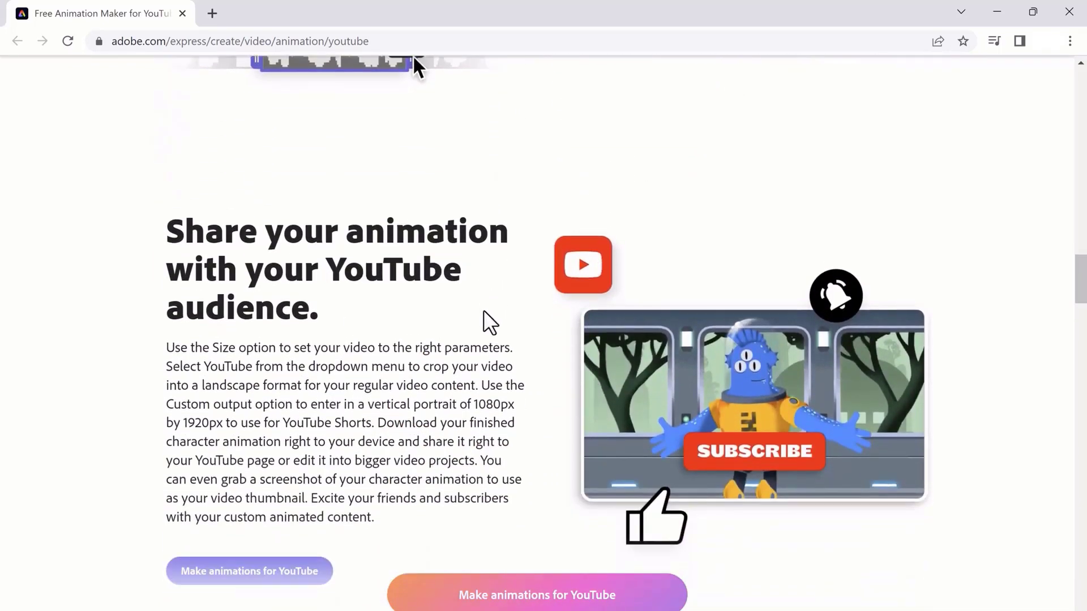
scroll(352, 363, "down", 2)
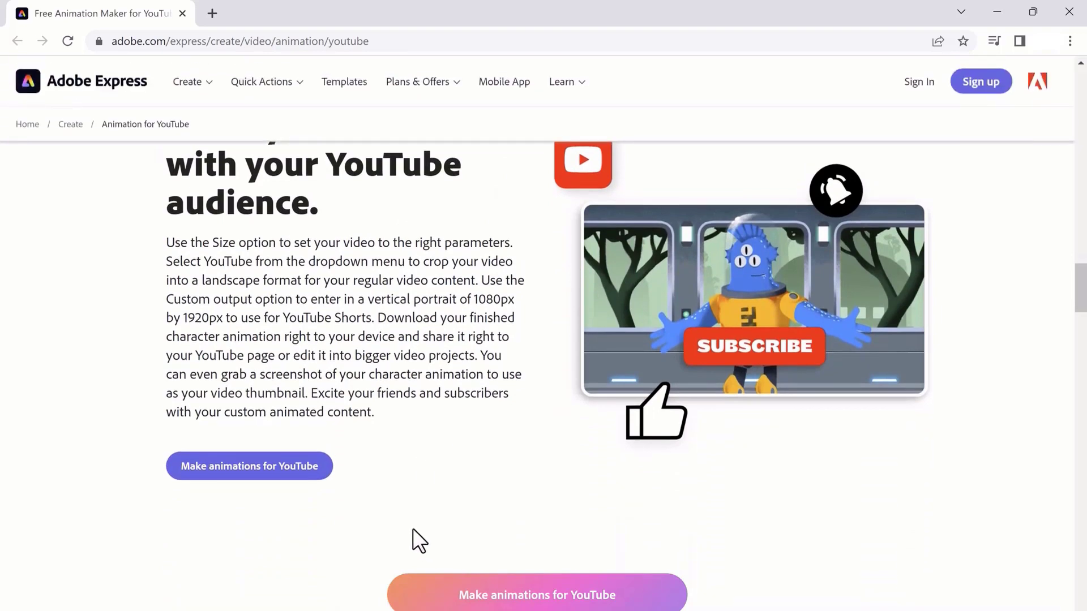
scroll(431, 484, "up", 10)
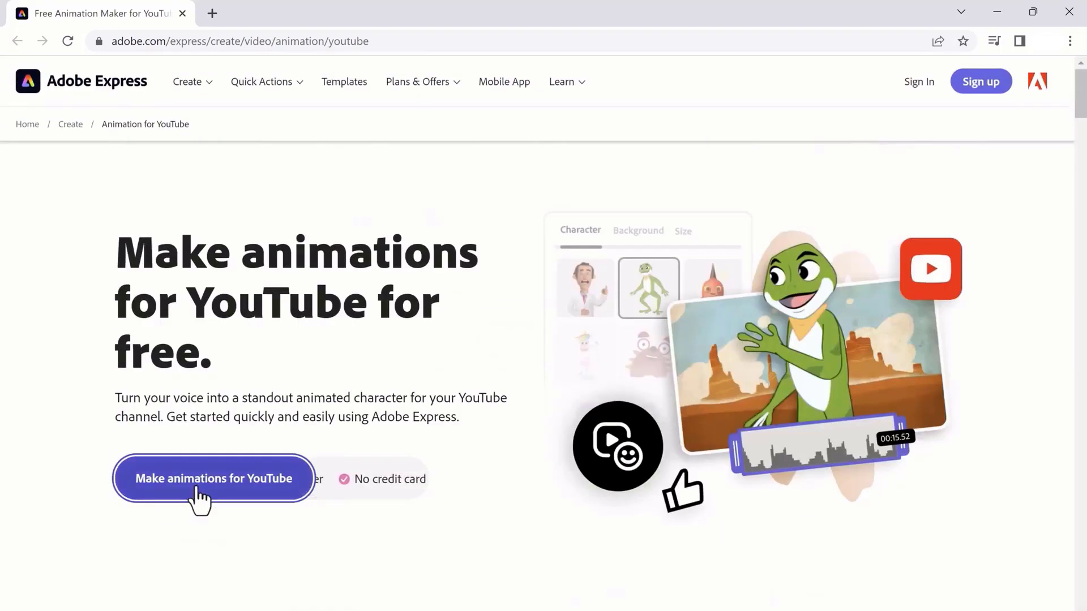
left_click(195, 487)
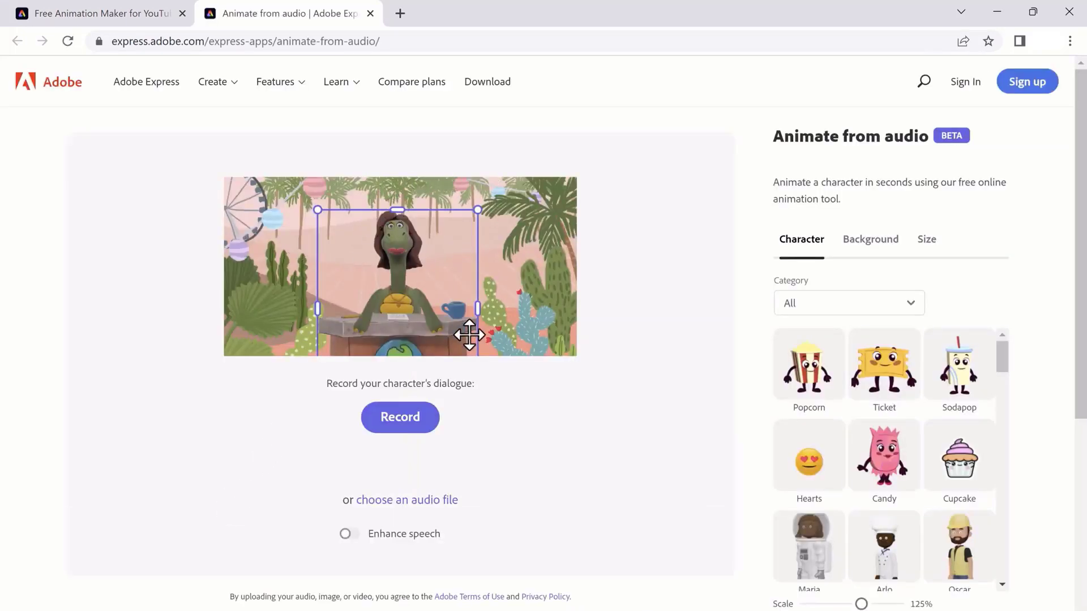
Filter the character grid to the Humans category
scroll(929, 408, "down", 2)
scroll(931, 410, "down", 8)
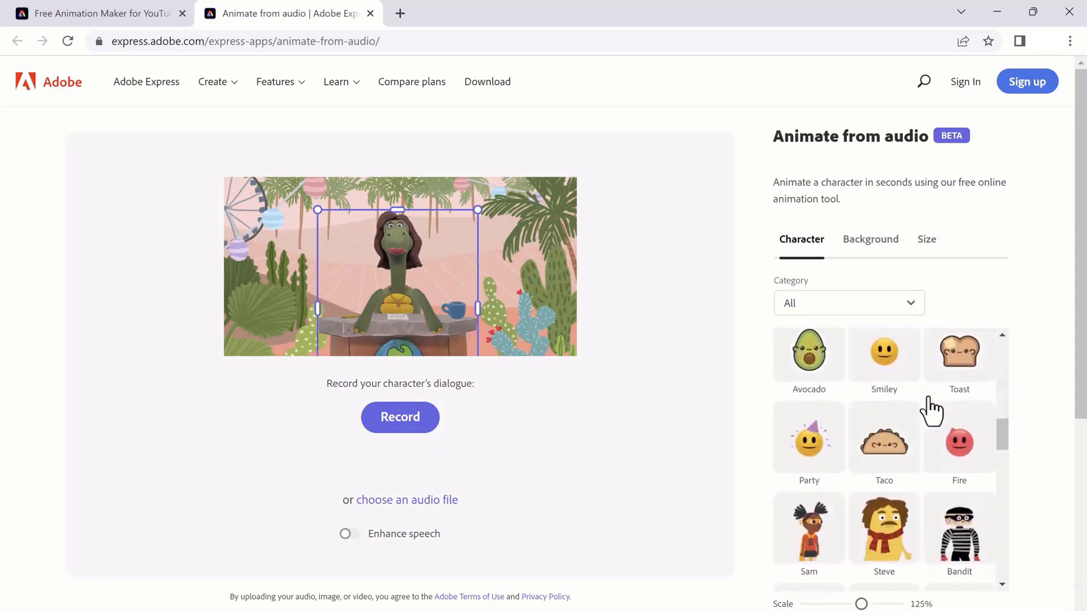
scroll(931, 411, "down", 10)
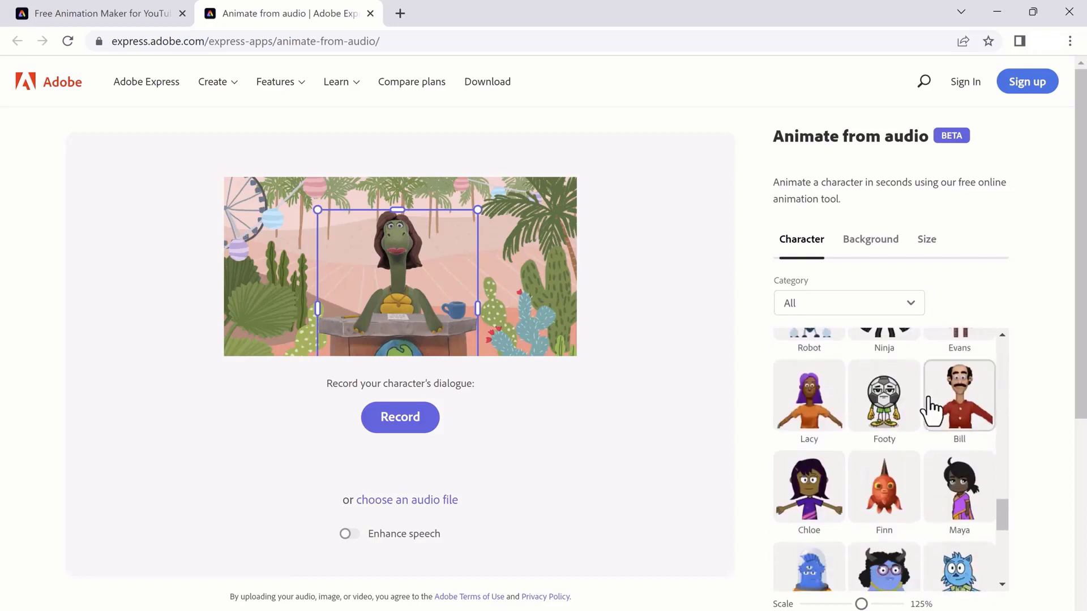
left_click(905, 306)
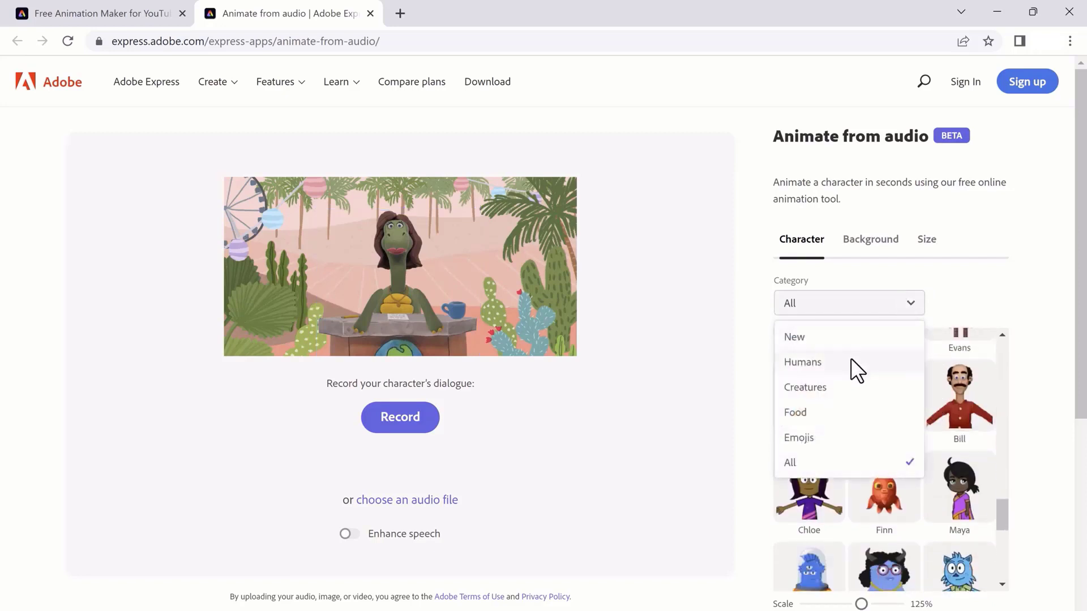
left_click(851, 361)
Switch the character filter to Creatures, then reopen the category list
scroll(902, 416, "up", 4)
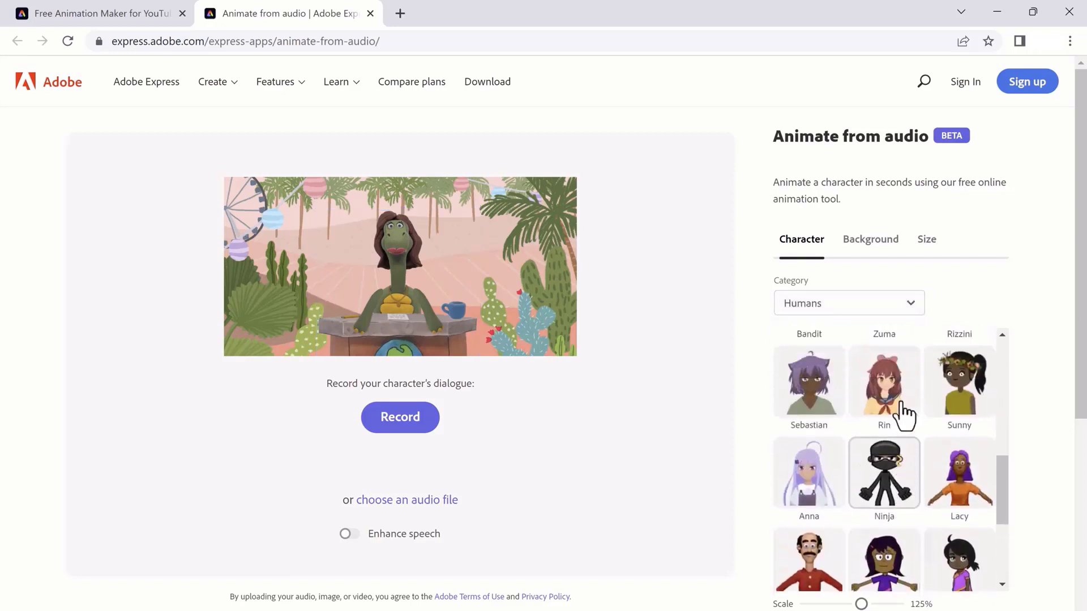
scroll(904, 416, "up", 6)
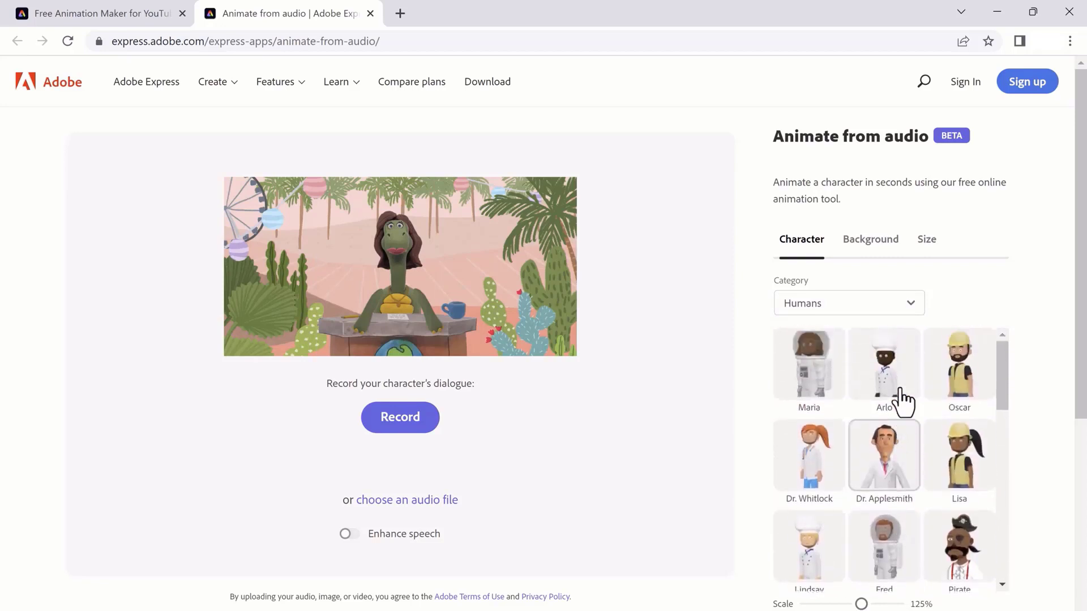
scroll(904, 402, "down", 2)
left_click(898, 300)
left_click(868, 394)
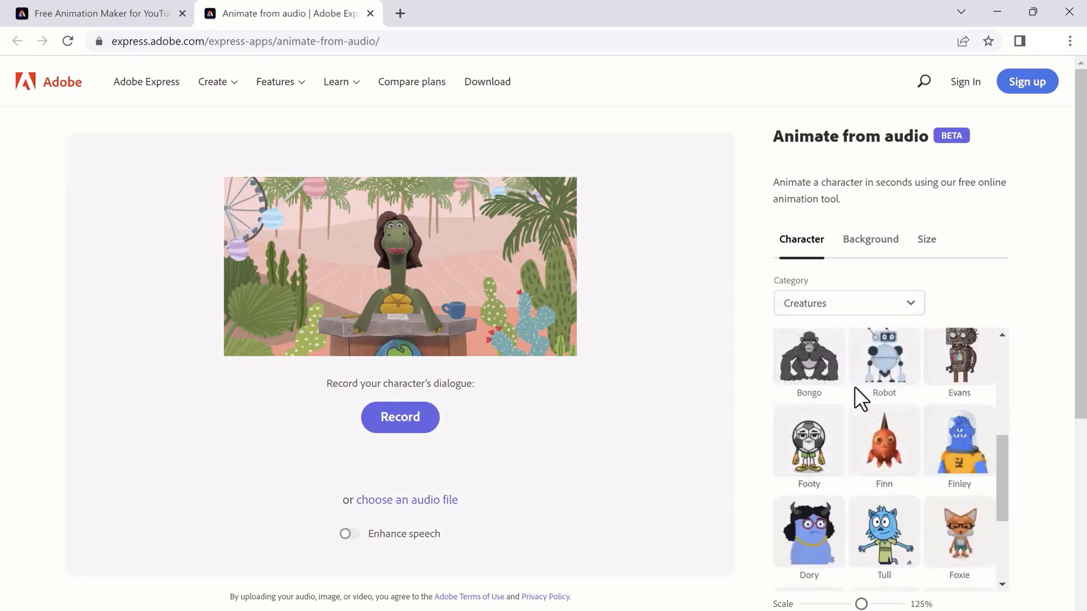
scroll(877, 432, "down", 3)
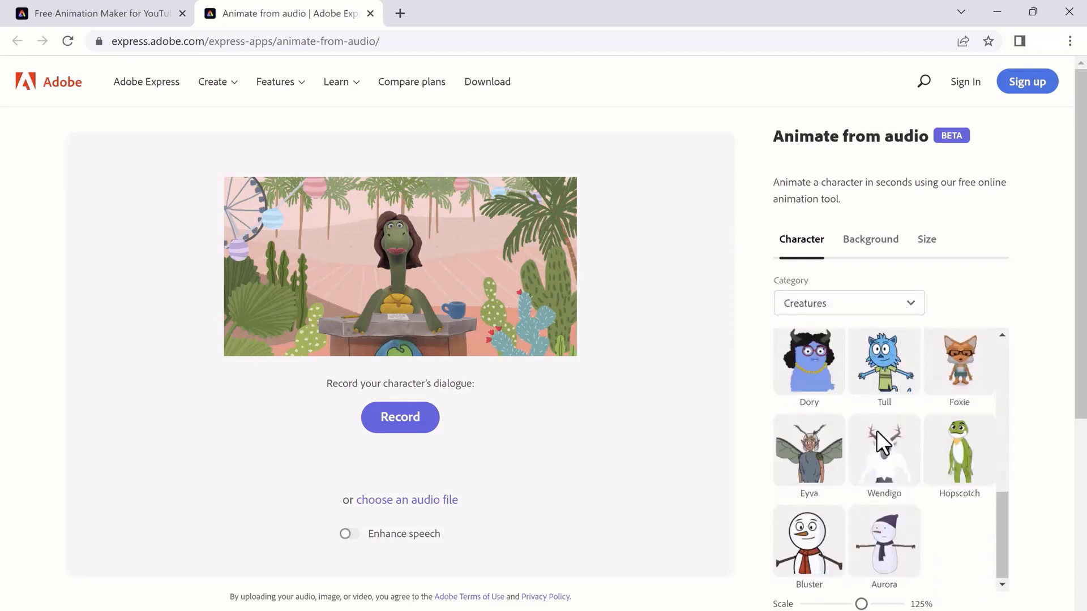
left_click(880, 306)
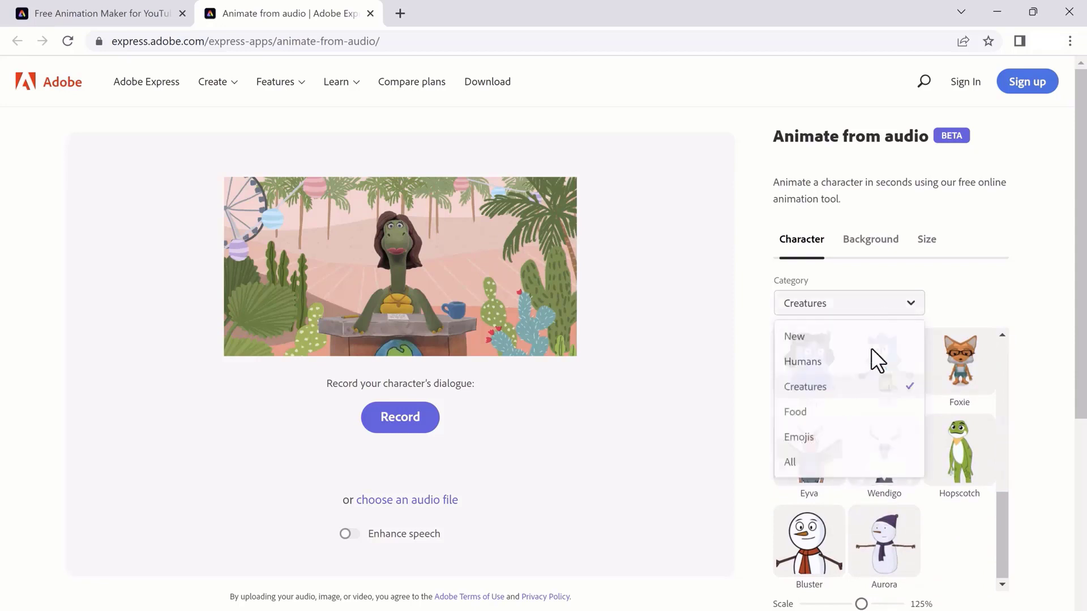
Preview the Frontier, Playground, Club House, Beach and Snowy scene backgrounds
left_click(841, 362)
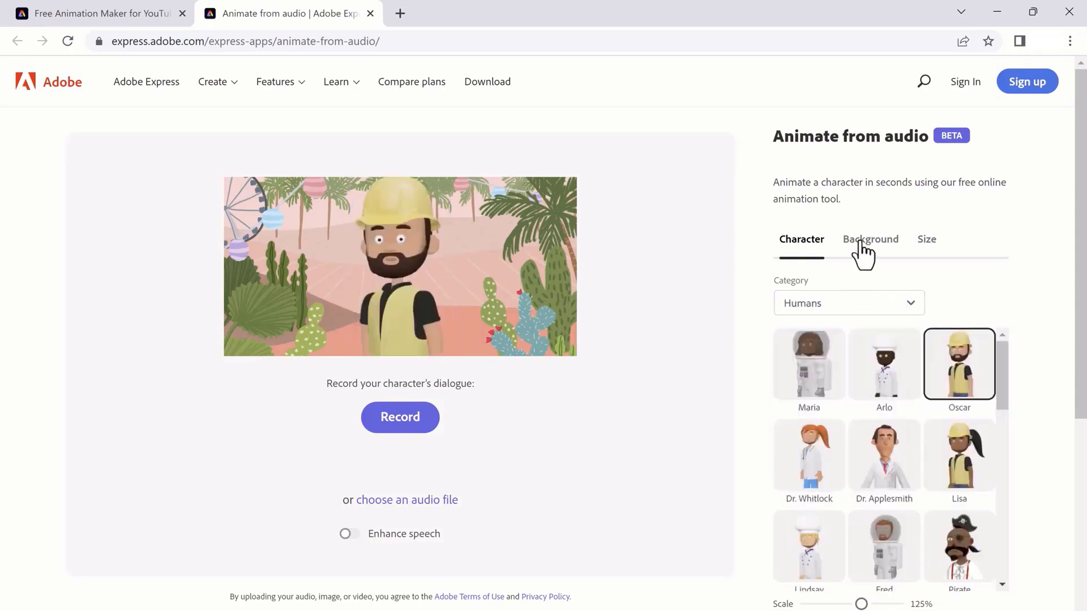
left_click(856, 243)
left_click(958, 405)
scroll(950, 419, "down", 4)
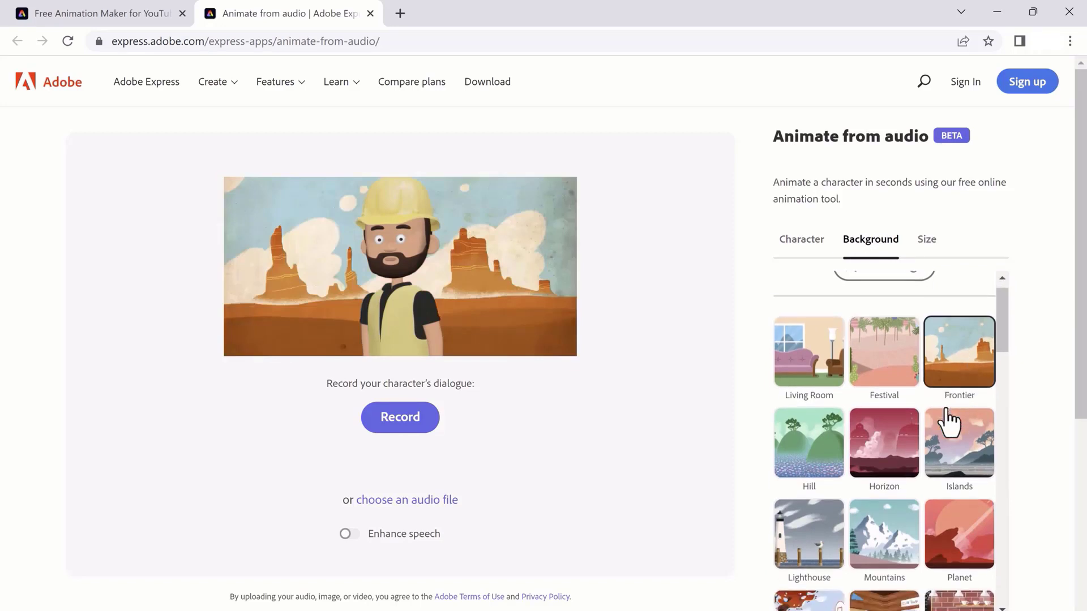
left_click(842, 450)
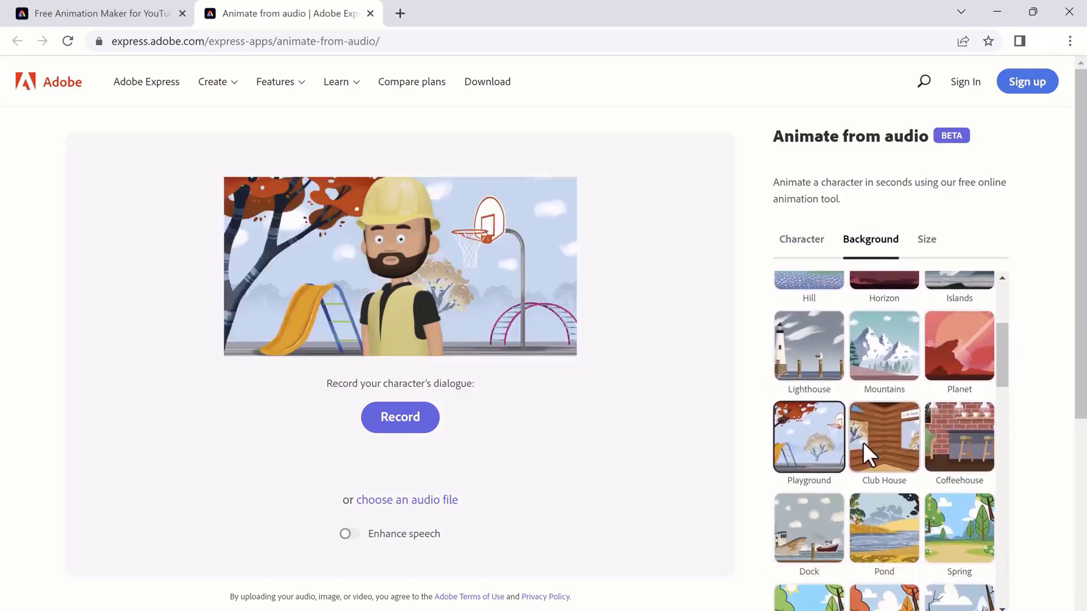
left_click(885, 455)
scroll(883, 458, "down", 4)
left_click(842, 464)
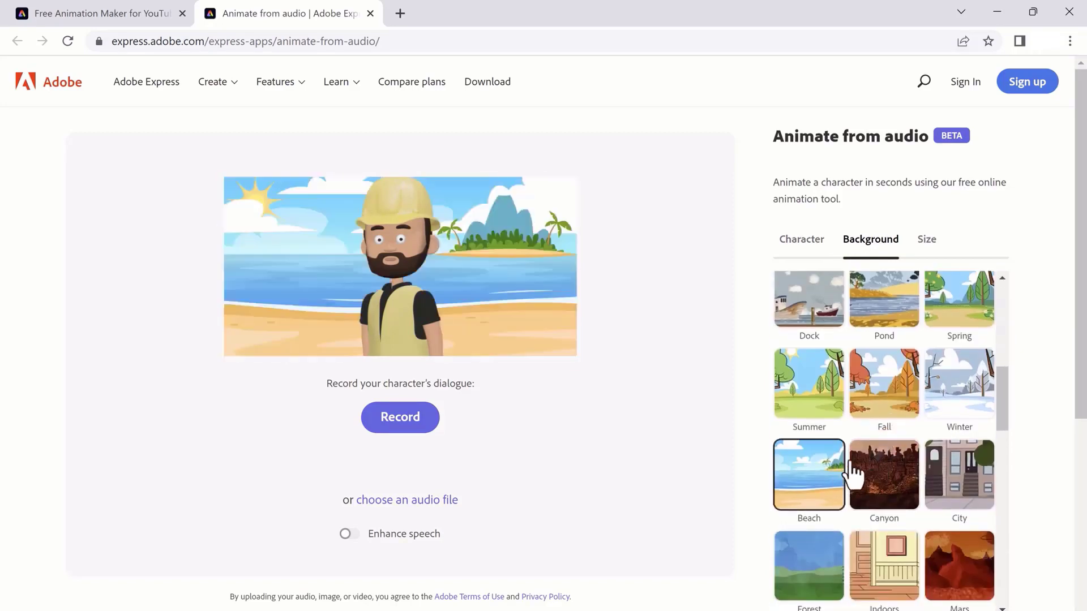
scroll(860, 459, "down", 7)
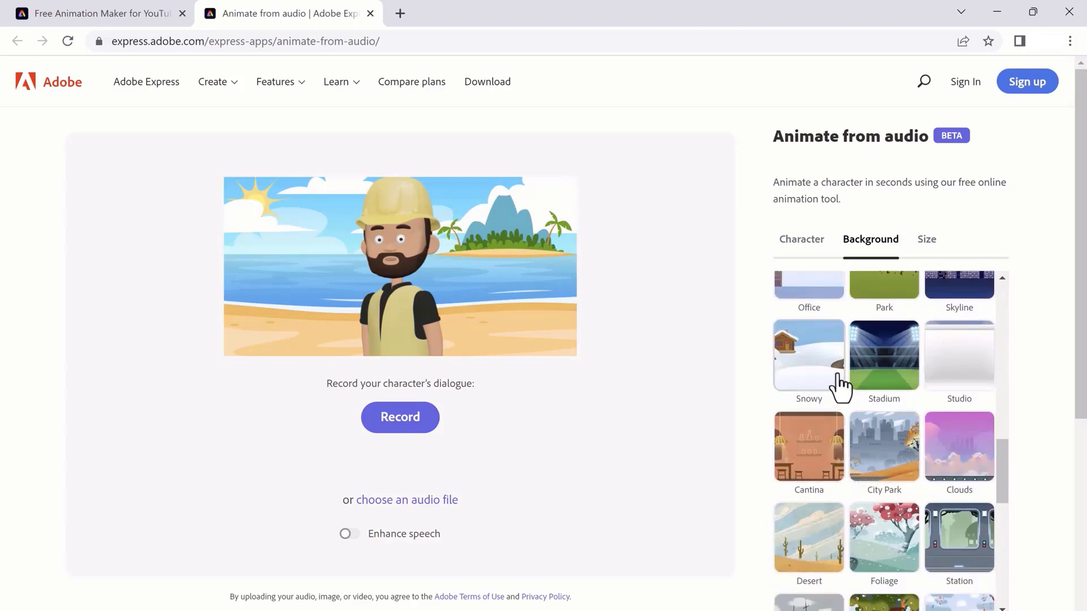
left_click(839, 388)
scroll(864, 405, "down", 6)
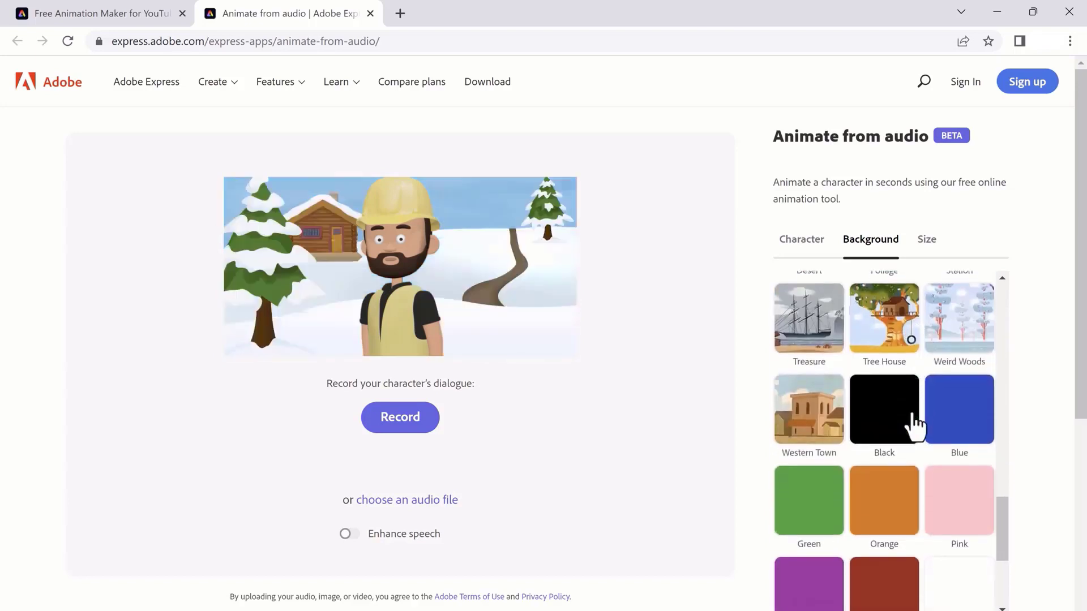
Try plain black, blue, pink and white backgrounds, then set a custom pale pink colour
left_click(910, 406)
left_click(953, 413)
left_click(949, 472)
left_click(942, 563)
scroll(889, 498, "down", 3)
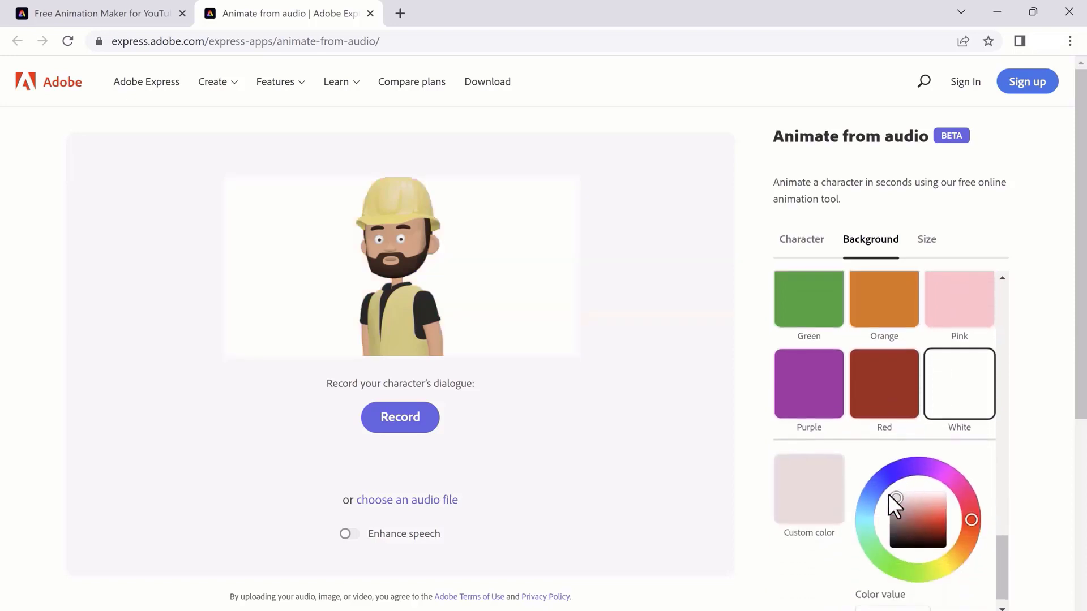
left_click(816, 500)
left_click_drag(915, 499, 920, 488)
scroll(803, 396, "up", 10)
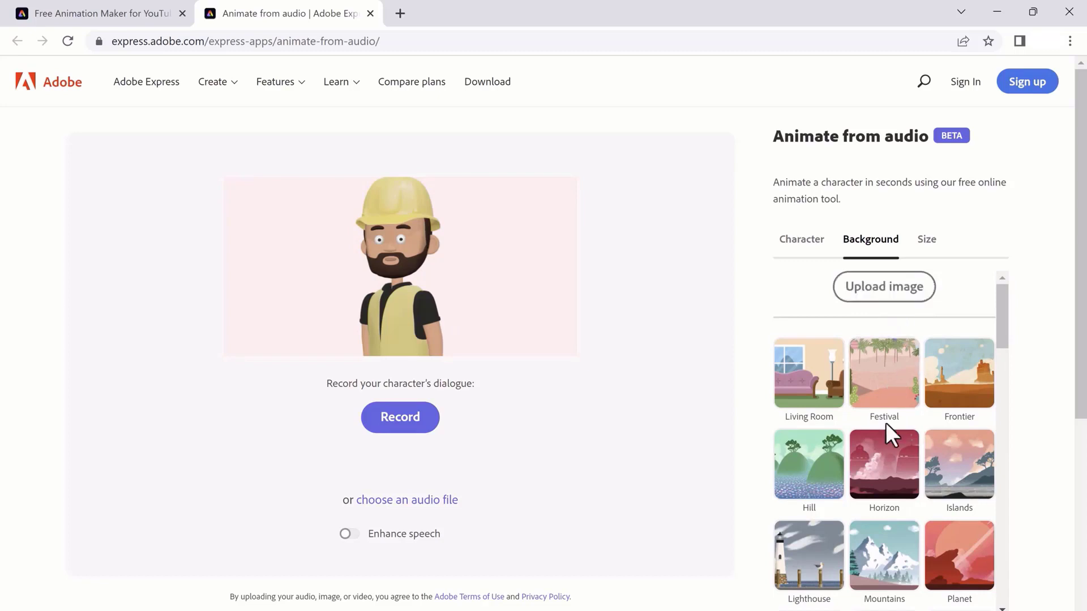
Compare Square 1:1, Facebook and TikTok output sizes, settling on YouTube
left_click(928, 246)
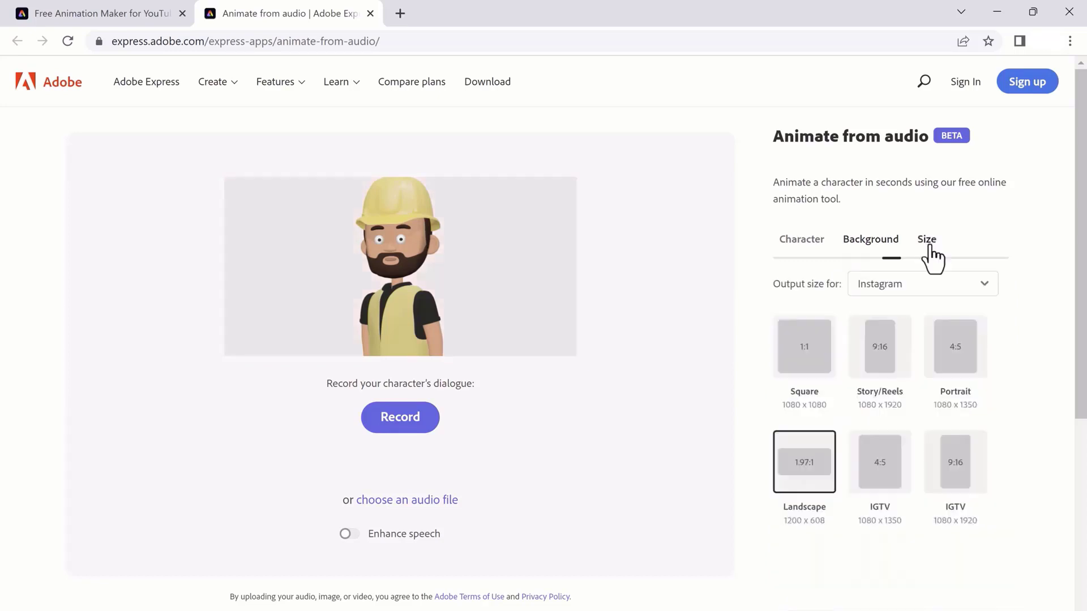
left_click(822, 361)
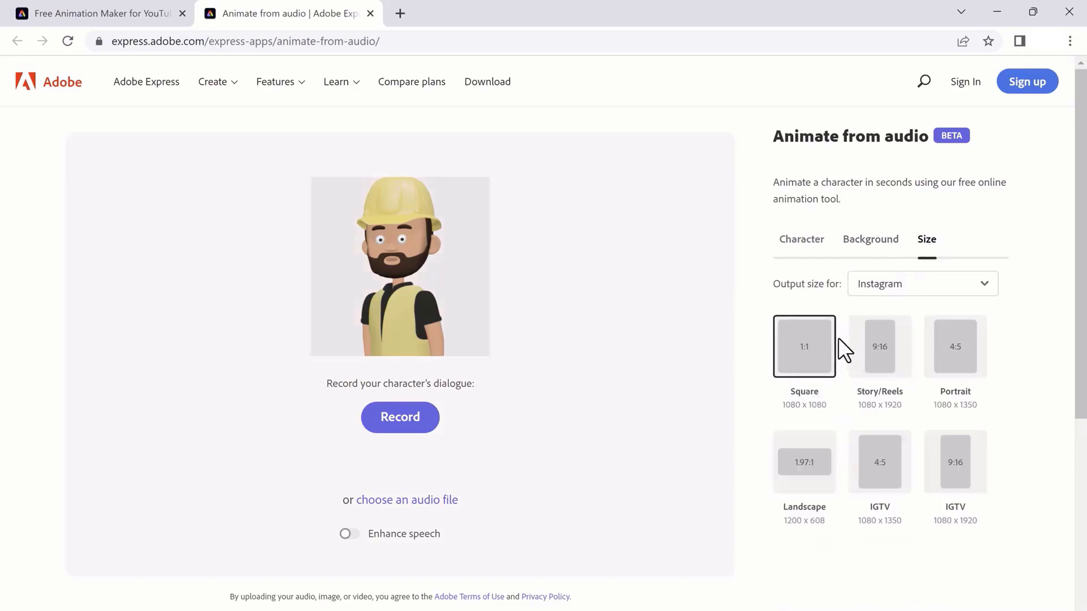
left_click(920, 286)
left_click(902, 340)
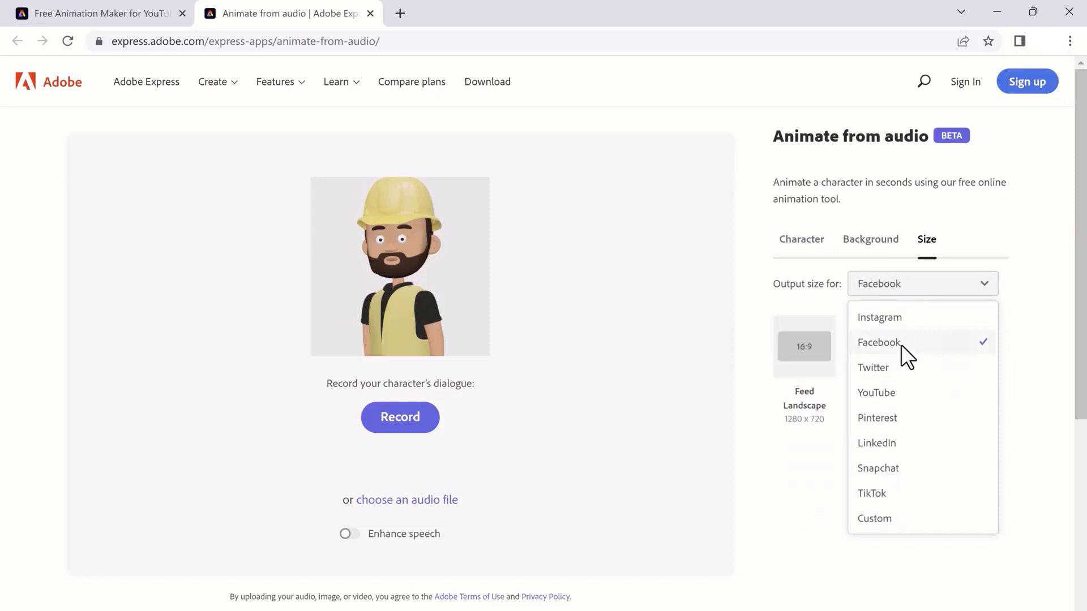
left_click(915, 286)
left_click(886, 390)
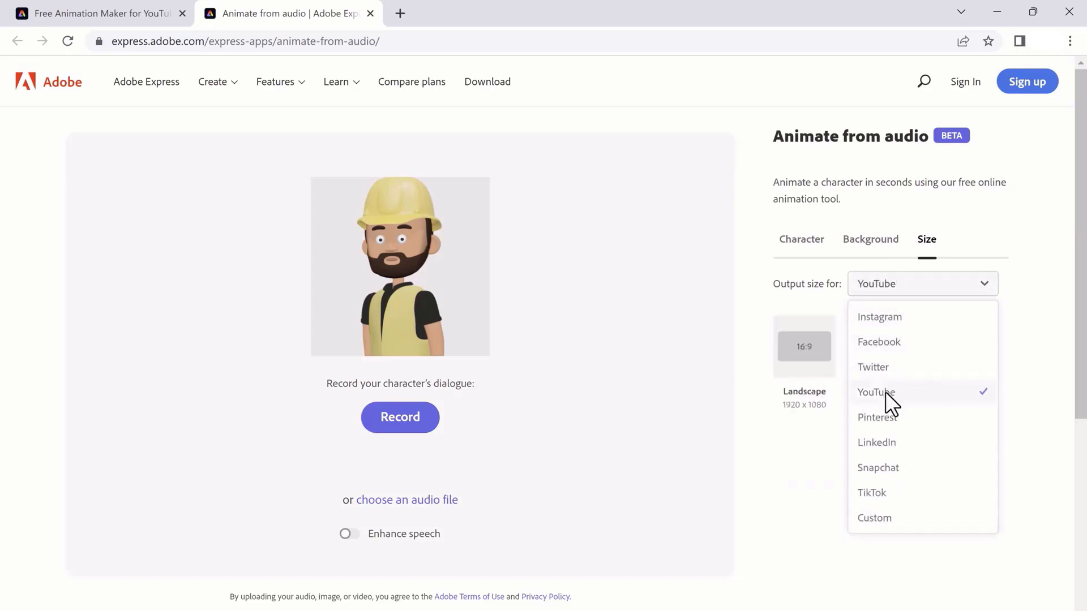
left_click(918, 290)
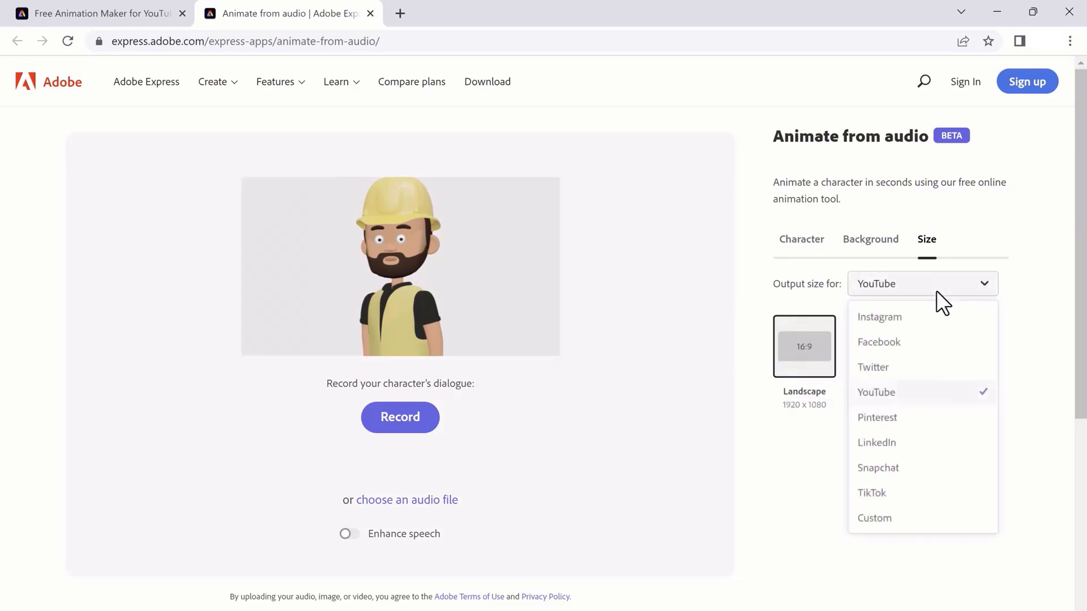
left_click(902, 492)
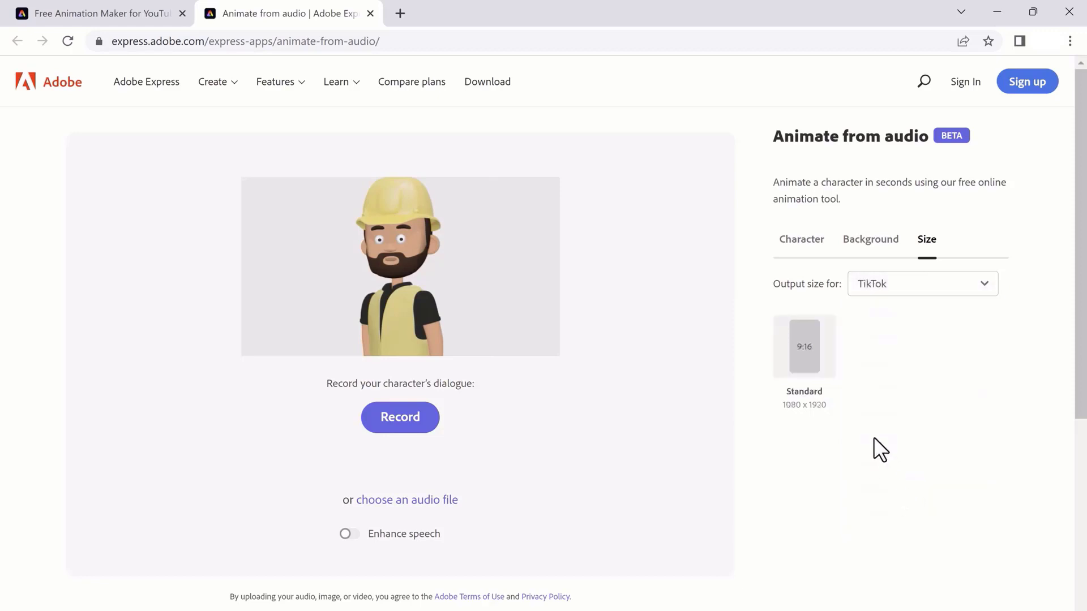
left_click(975, 284)
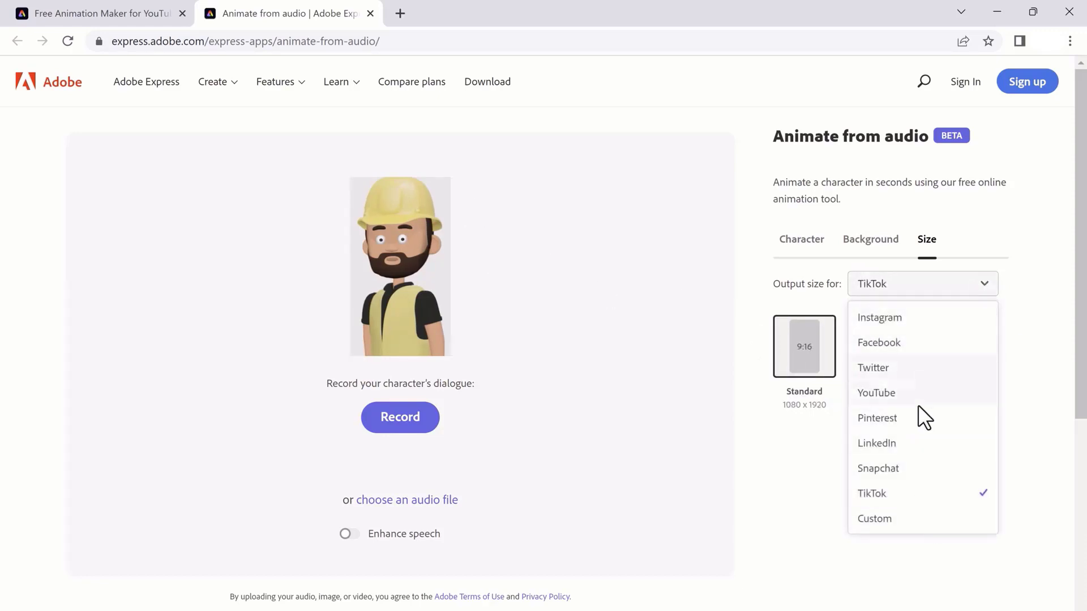
left_click(905, 393)
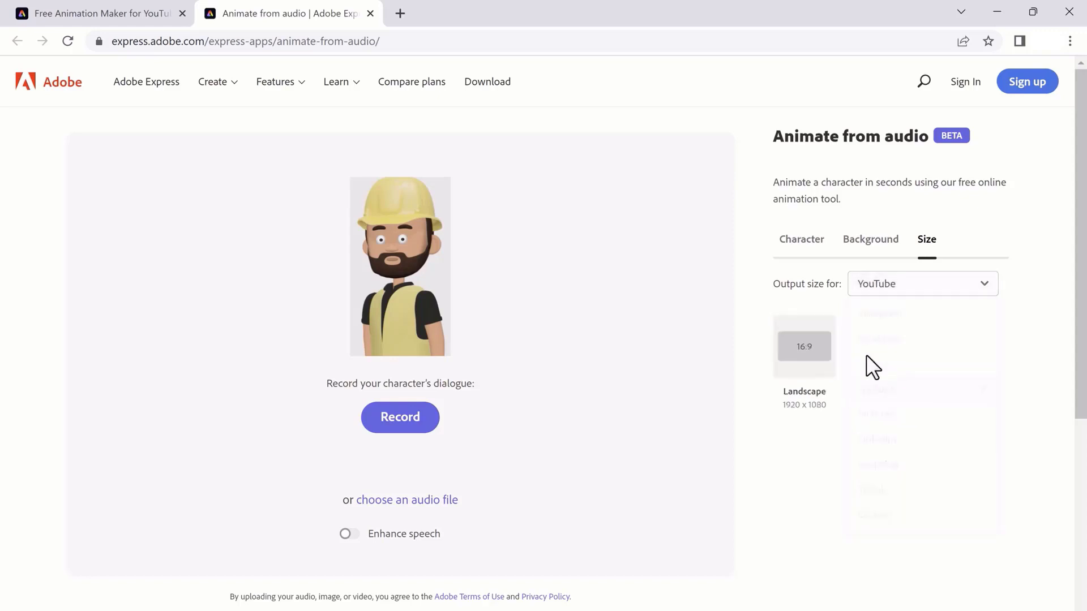
Apply the Landscape 16:9 frame to the preview
left_click(863, 247)
left_click(799, 245)
scroll(916, 456, "down", 10)
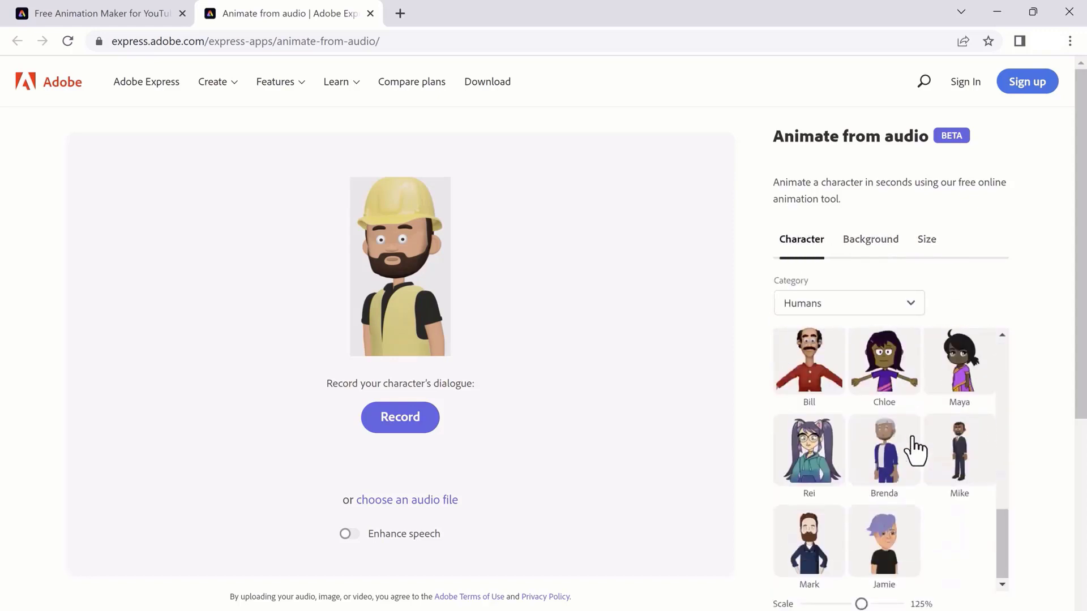
left_click(925, 249)
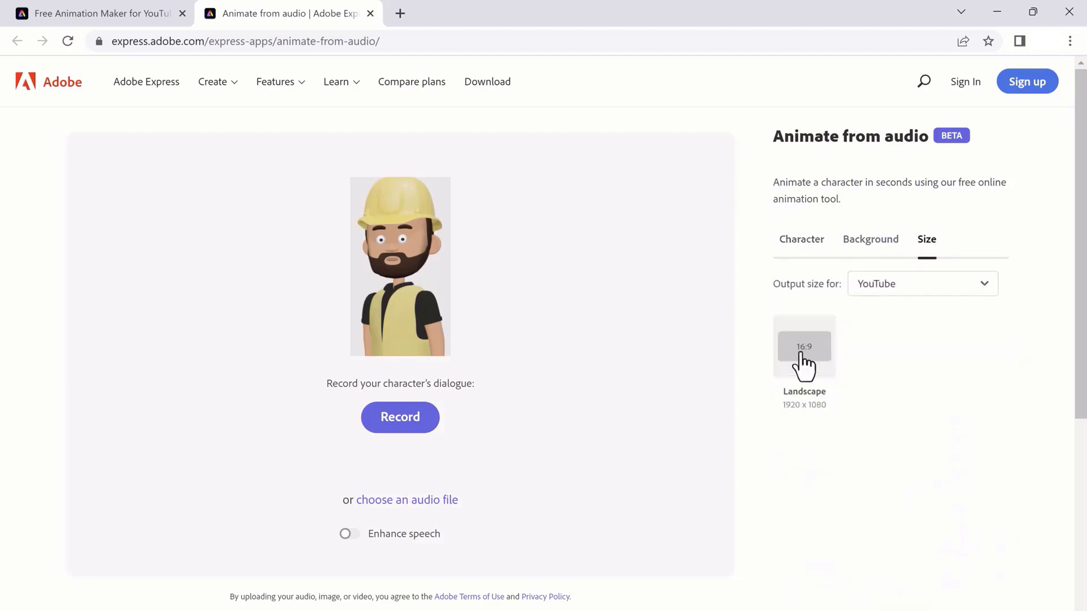
left_click(801, 357)
Scale the character down to 95% and nudge it slightly lower in the frame
left_click(776, 240)
scroll(890, 443, "down", 7)
scroll(891, 447, "up", 3)
scroll(891, 447, "up", 3)
scroll(871, 577, "down", 1)
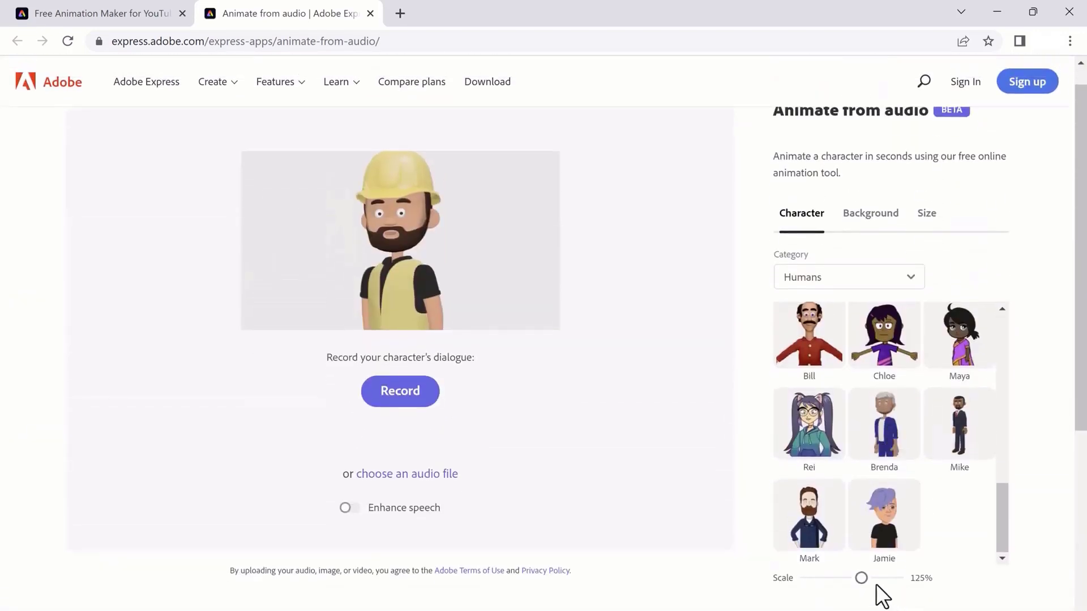
left_click_drag(862, 576, 863, 577)
mouse_move(396, 238)
left_click_drag(399, 222, 399, 223)
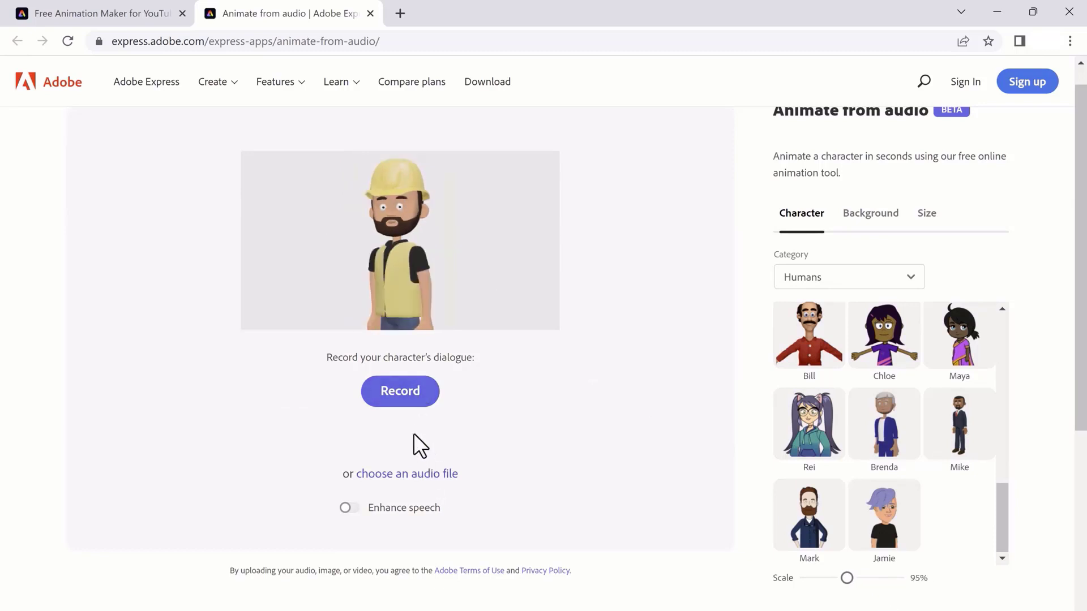
Start a live dialogue recording, cancel it, then open and dismiss the audio file picker
left_click(400, 392)
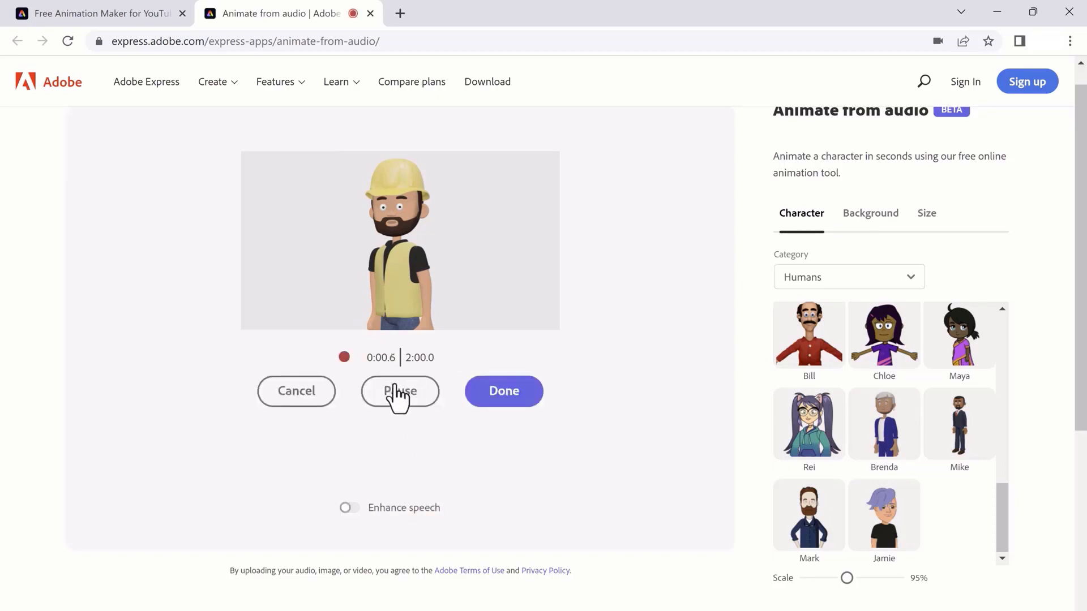
left_click(303, 397)
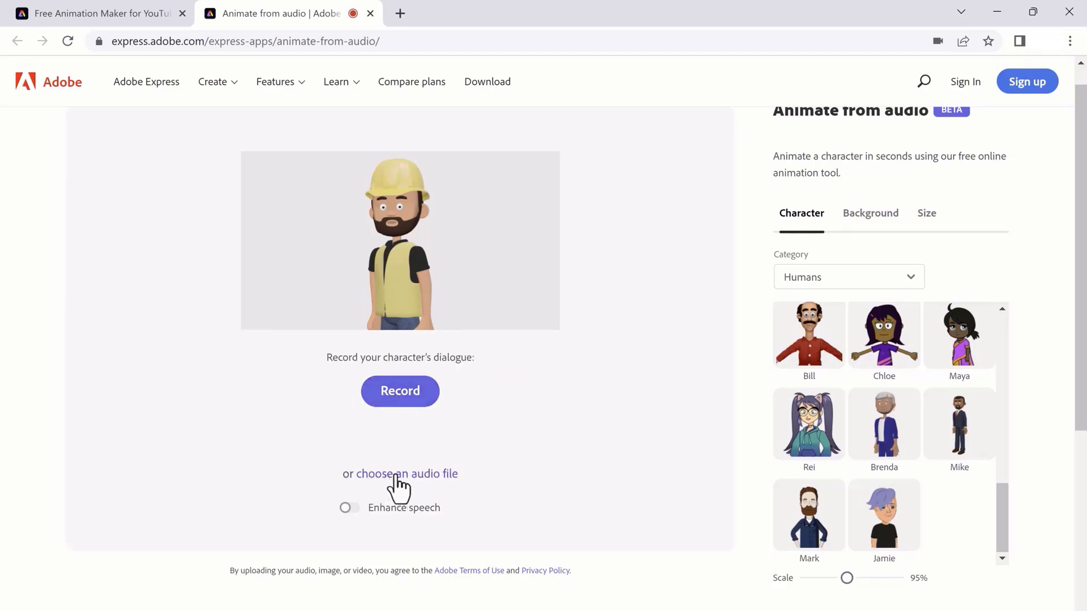
left_click(408, 475)
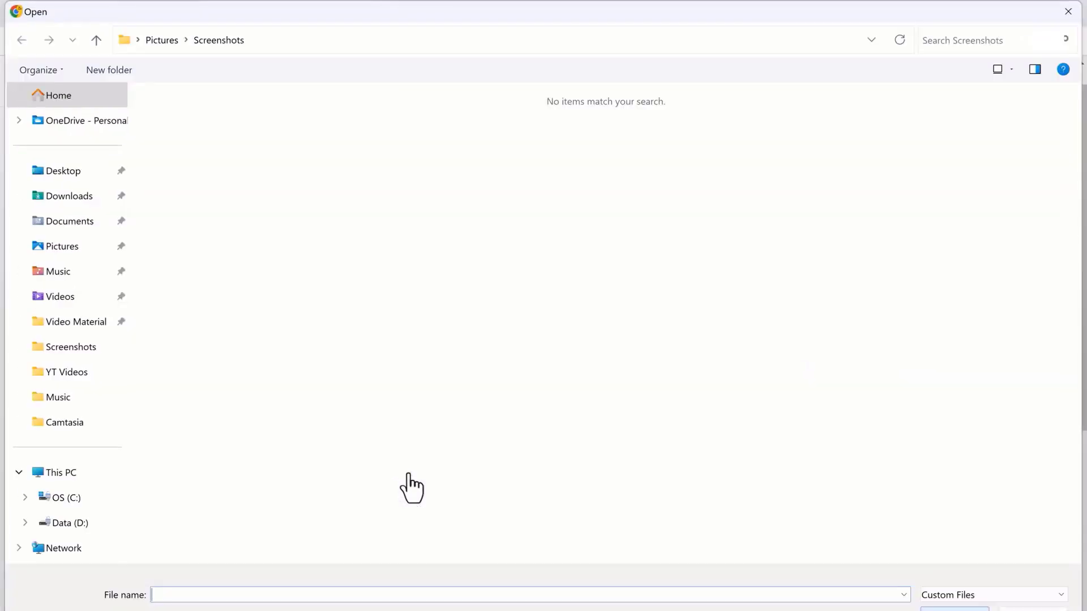
key("Escape")
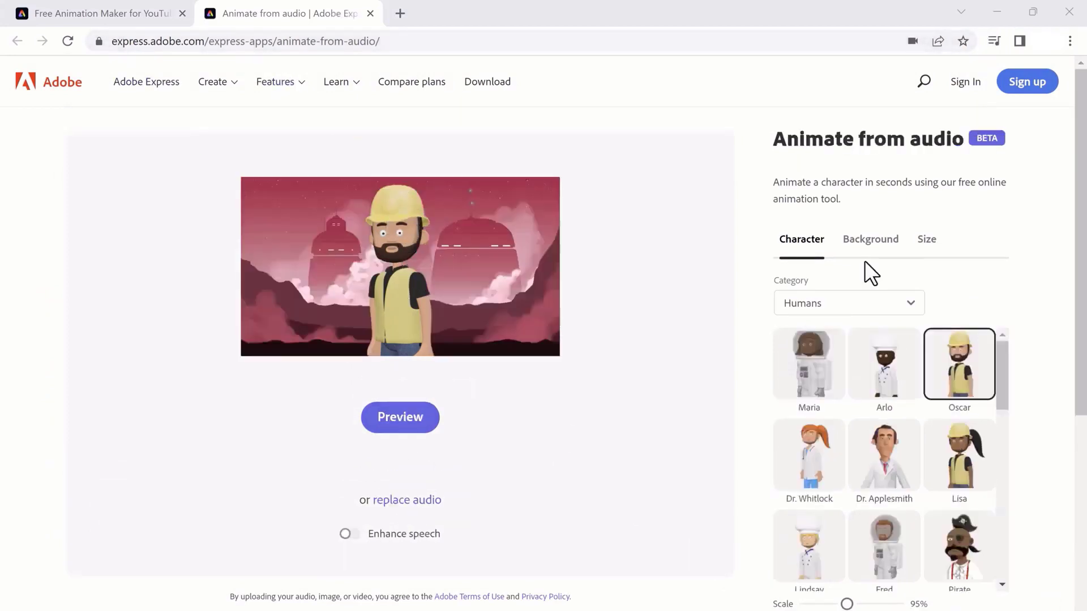
Try the Festival, Frontier and Islands backdrops, settling on Horizon
left_click(867, 244)
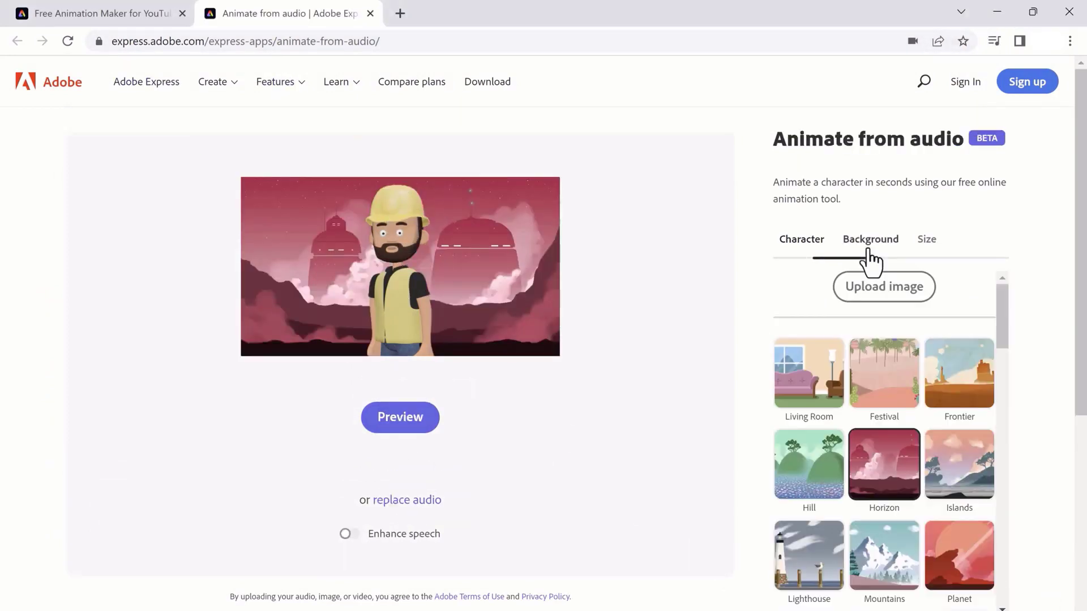
left_click(898, 388)
left_click(955, 396)
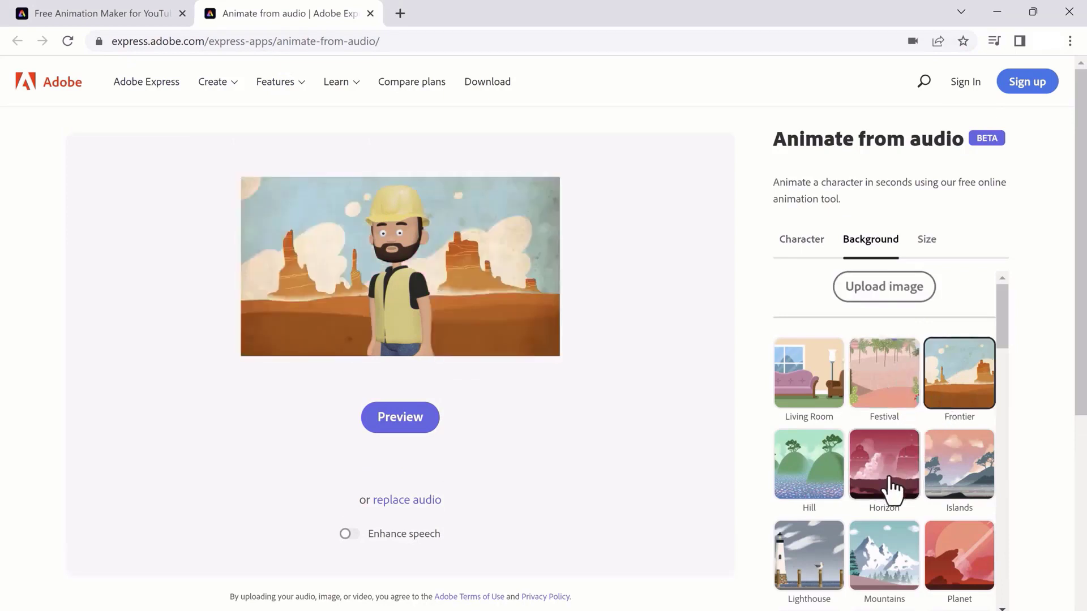
left_click(890, 497)
left_click(957, 404)
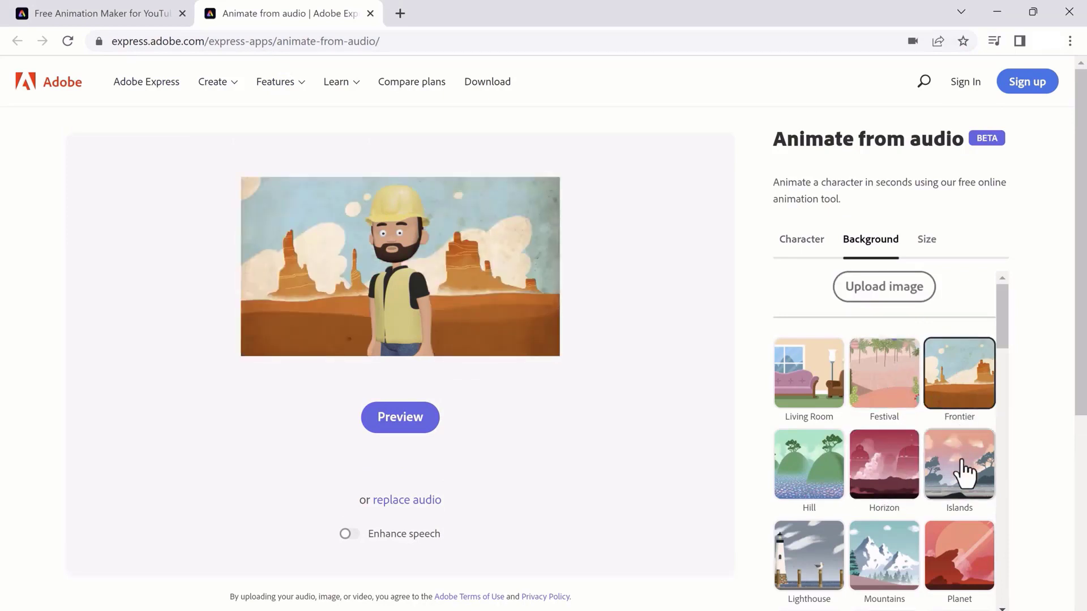
left_click(959, 461)
left_click(900, 481)
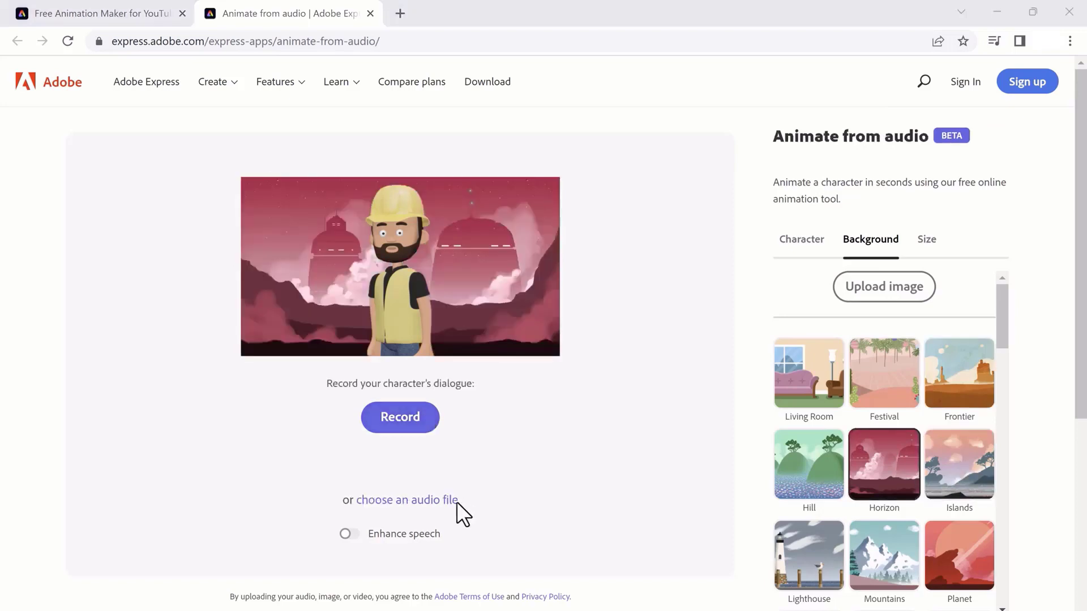
Upload audio file '2' from the Videos folder to generate the lip-synced animation
left_click(437, 502)
left_click(90, 297)
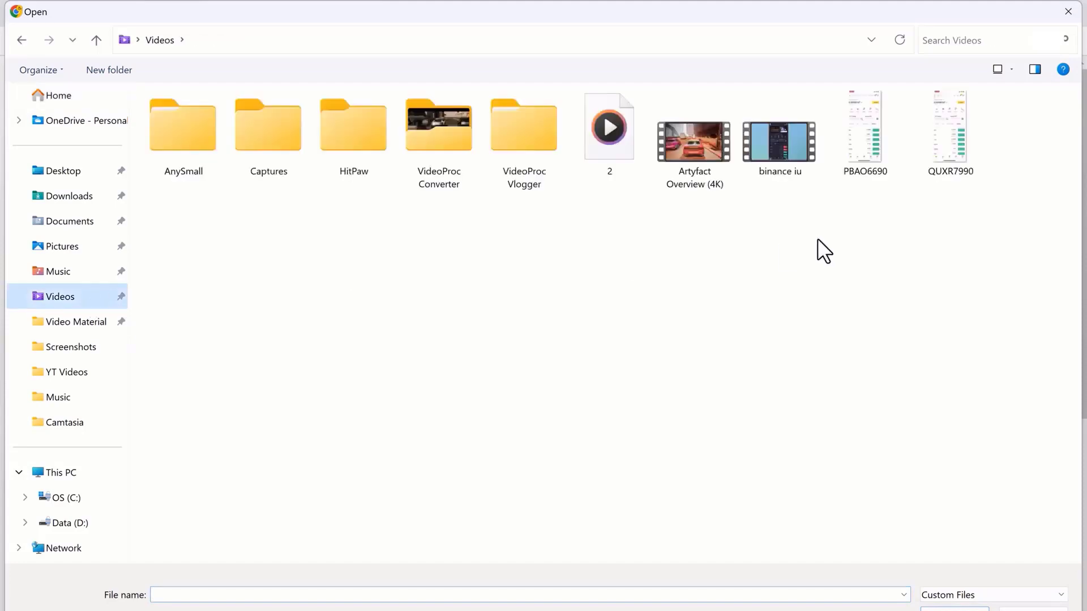
double_click(627, 142)
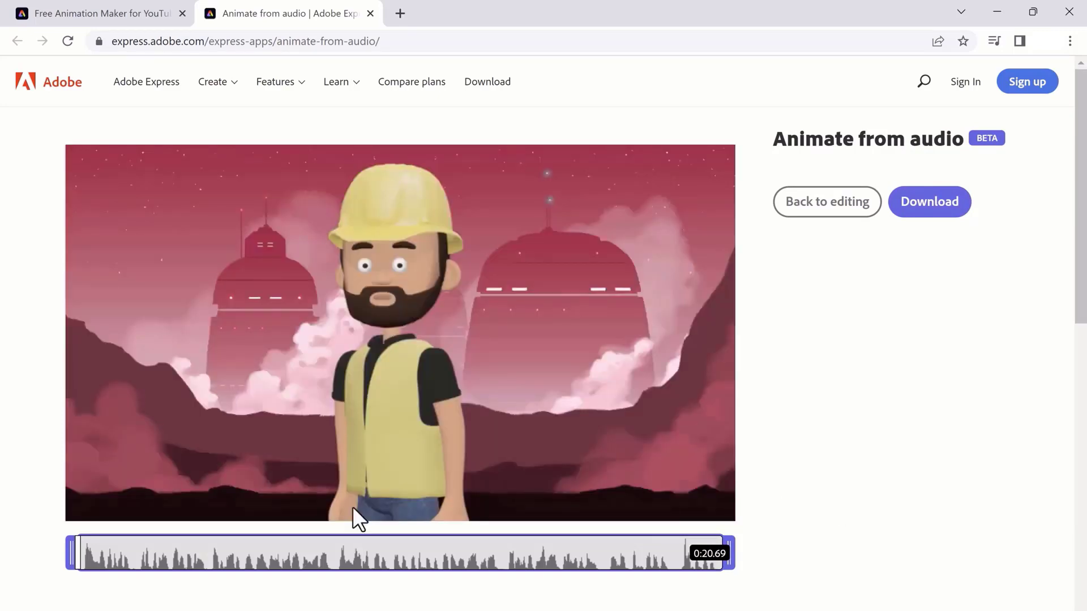
Play the generated 0:20.69 animation preview to check the lip-sync
left_click(414, 328)
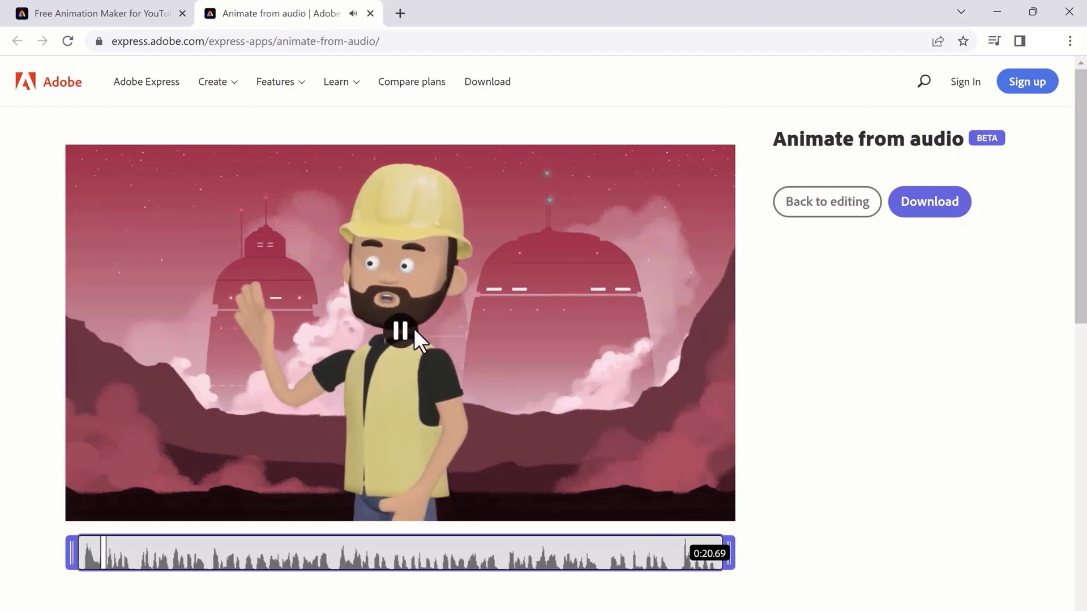